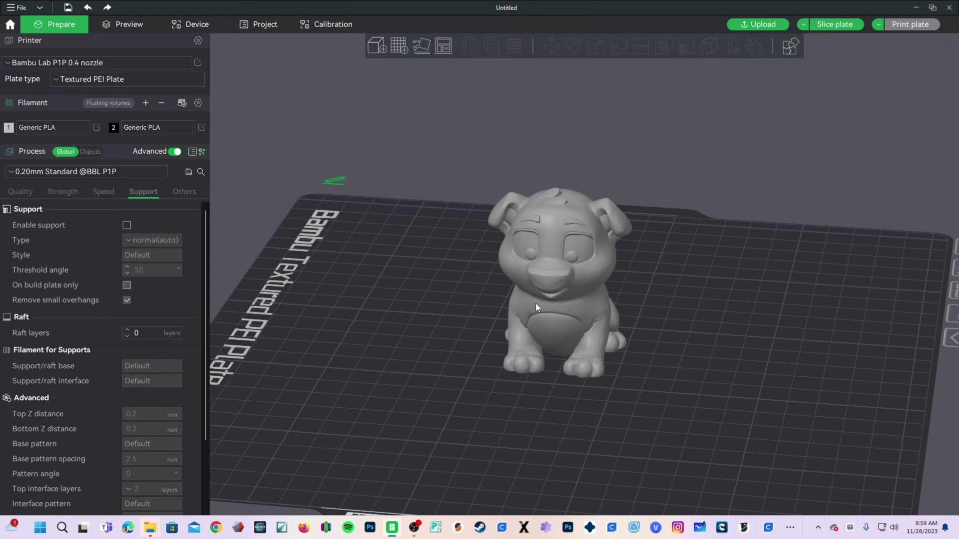
left_click_drag(763, 368, 735, 361)
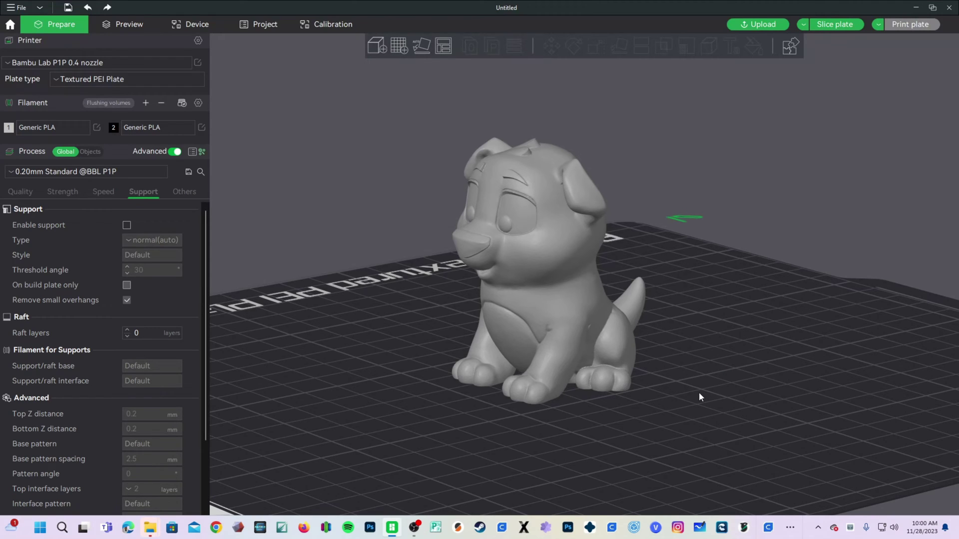
mouse_move(698, 410)
left_mouse_down()
mouse_move(692, 418)
mouse_move(705, 420)
left_mouse_up()
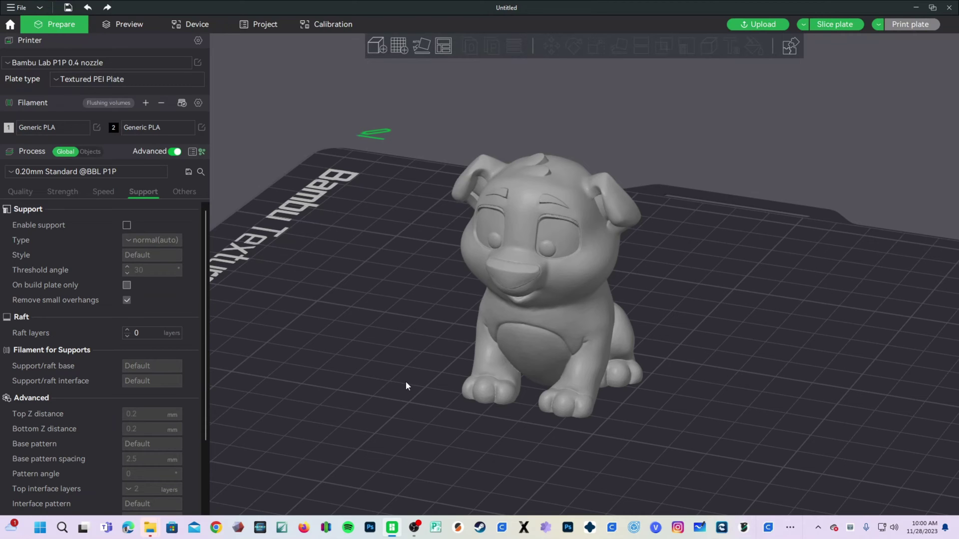
left_click_drag(533, 408, 734, 390)
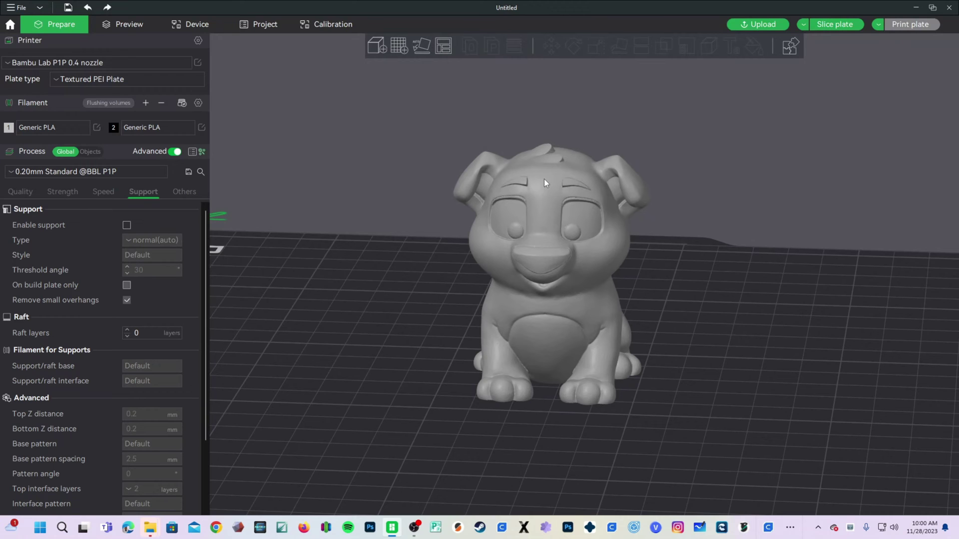
left_click_drag(736, 311, 748, 342)
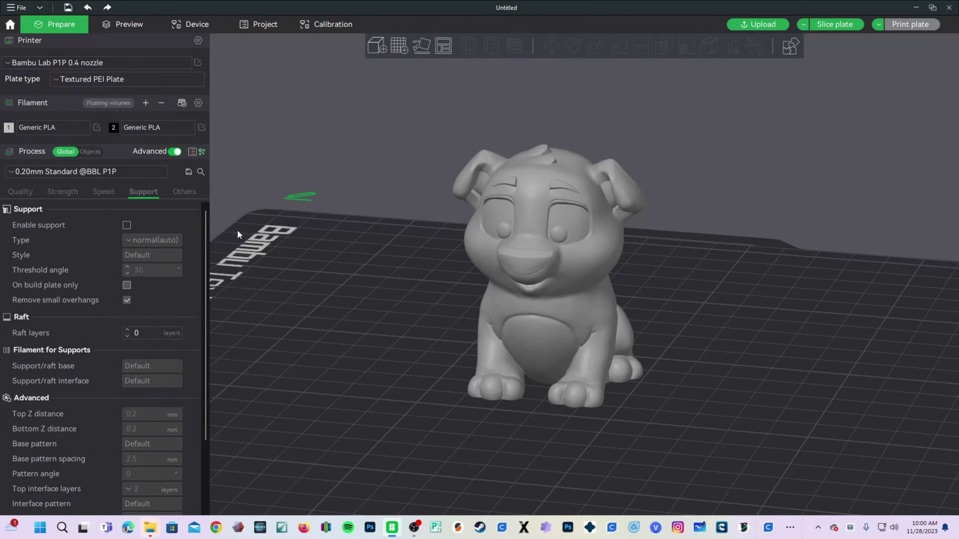
left_click(91, 152)
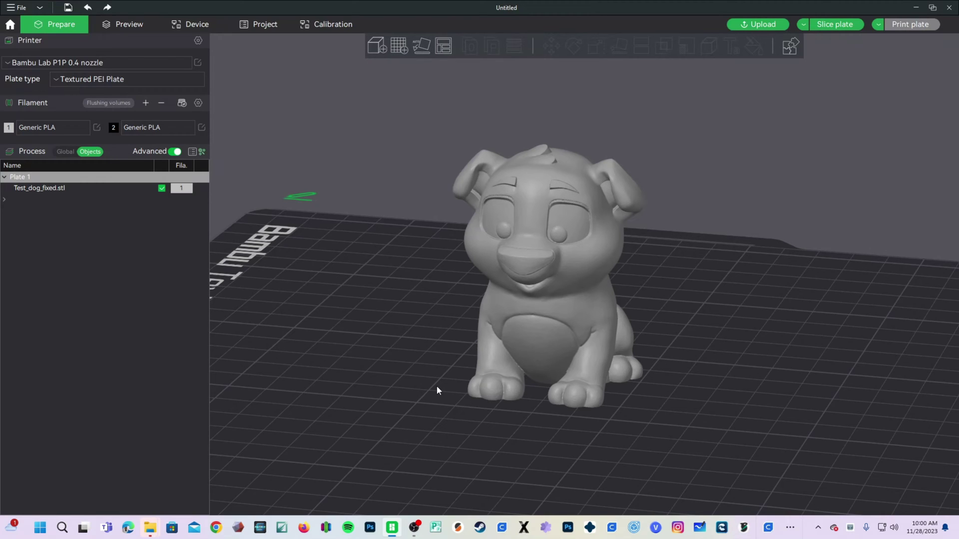
left_click(65, 151)
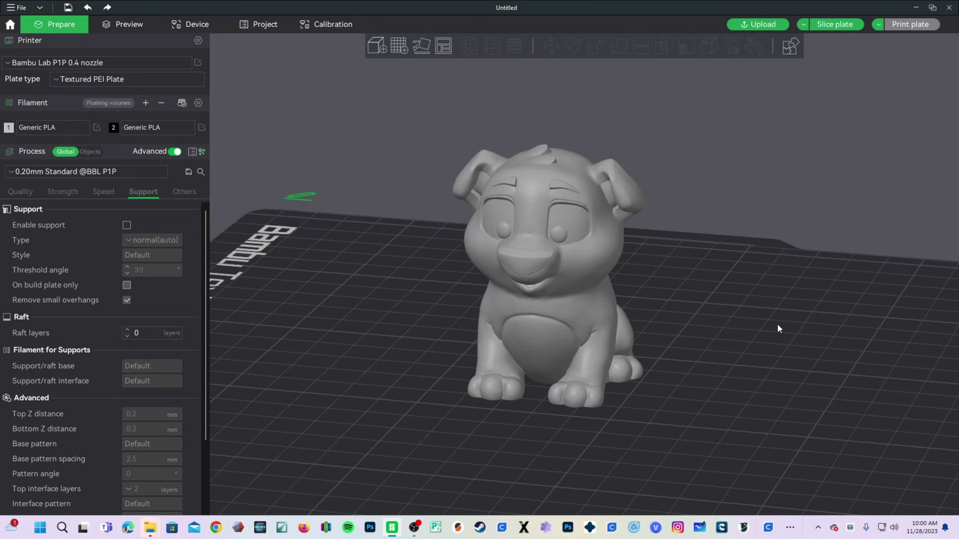
Step: Add a negative-part cylinder to the dog model and dismiss the per-object settings notice so it does not show again
right_click(524, 227)
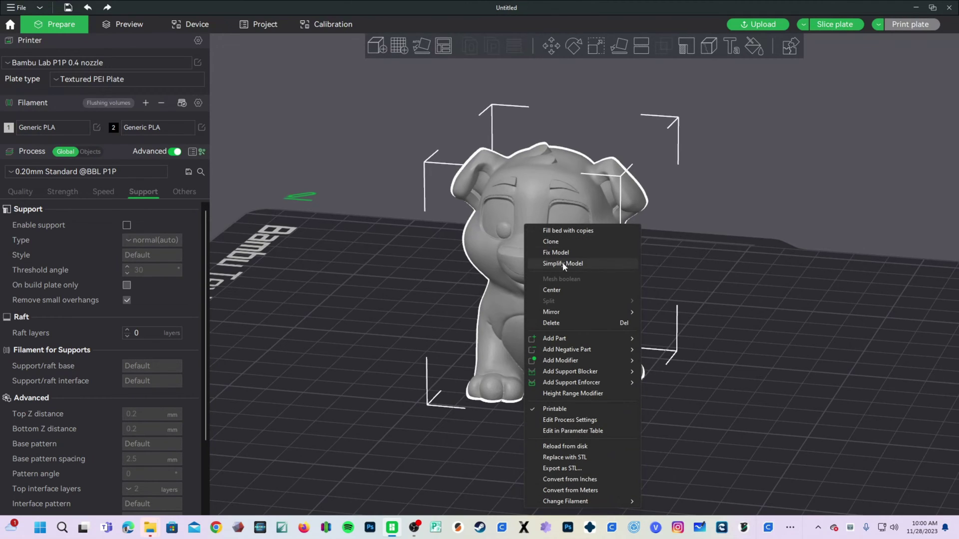
mouse_move(563, 352)
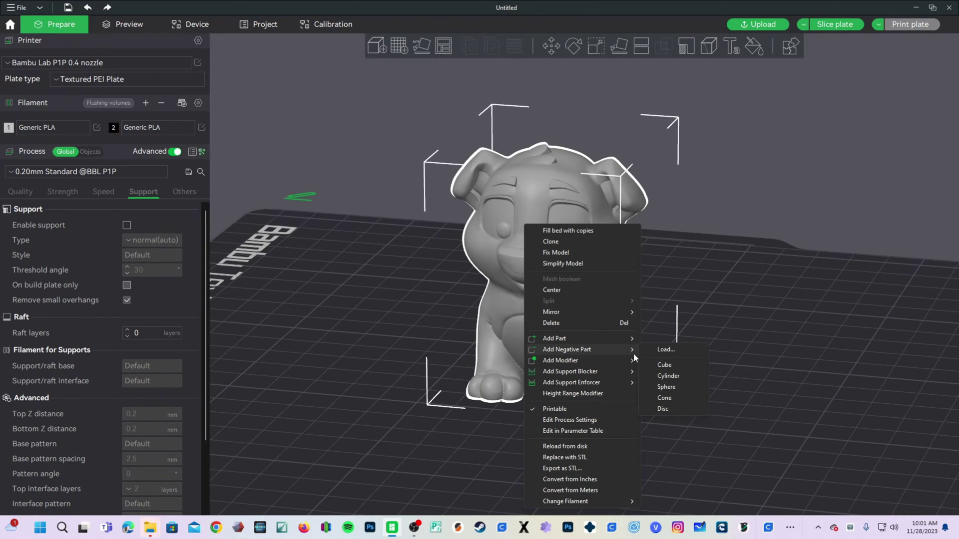
left_click(667, 376)
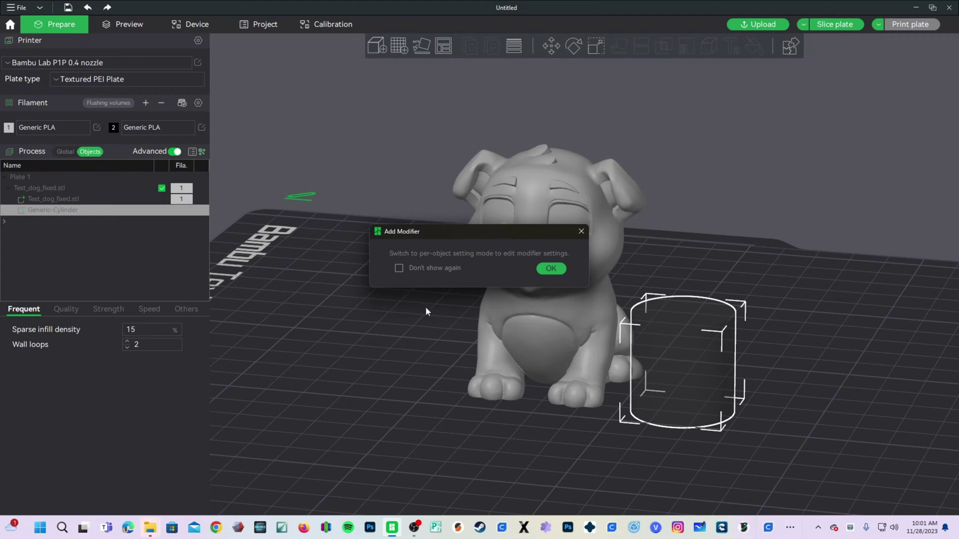
left_click(399, 268)
left_click(581, 232)
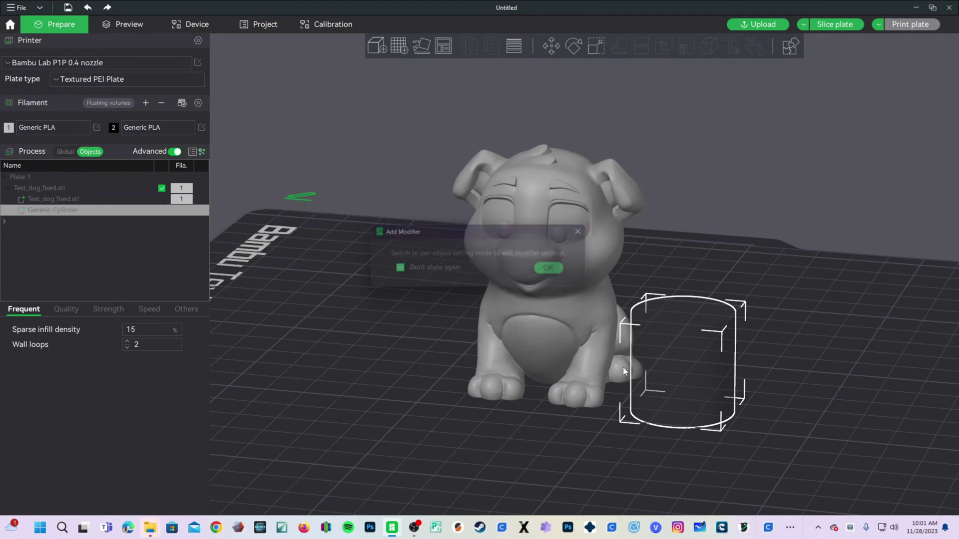
Step: Raise the negative cylinder off the bed to above the height of the dog's head
left_click_drag(763, 437, 816, 389)
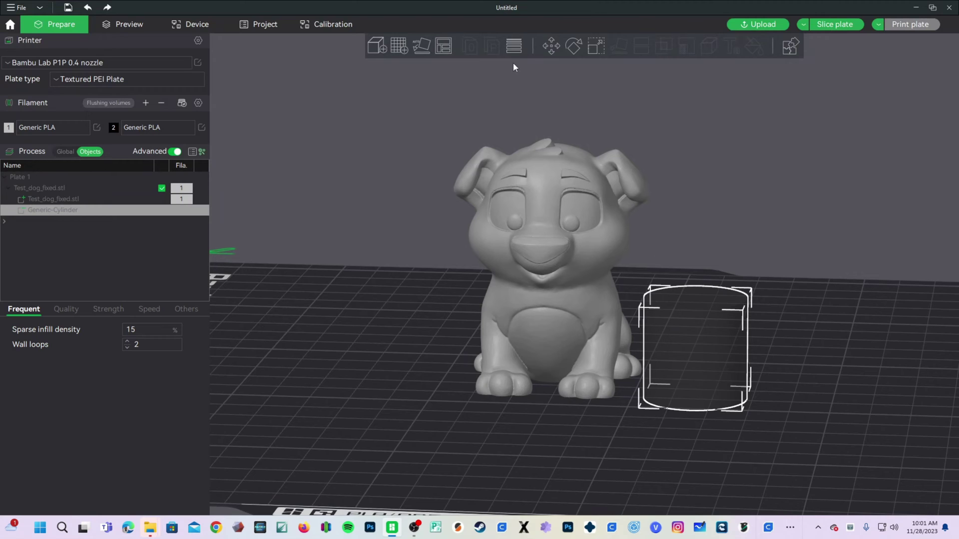
left_click(551, 46)
left_click_drag(694, 282, 712, 87)
left_click_drag(780, 262, 711, 254)
left_click_drag(601, 205, 834, 404)
key("0")
Step: Move the negative cylinder onto the dog's head, at about X 0.16, Y -8.09 and Z 25.79 mm
left_click(565, 247)
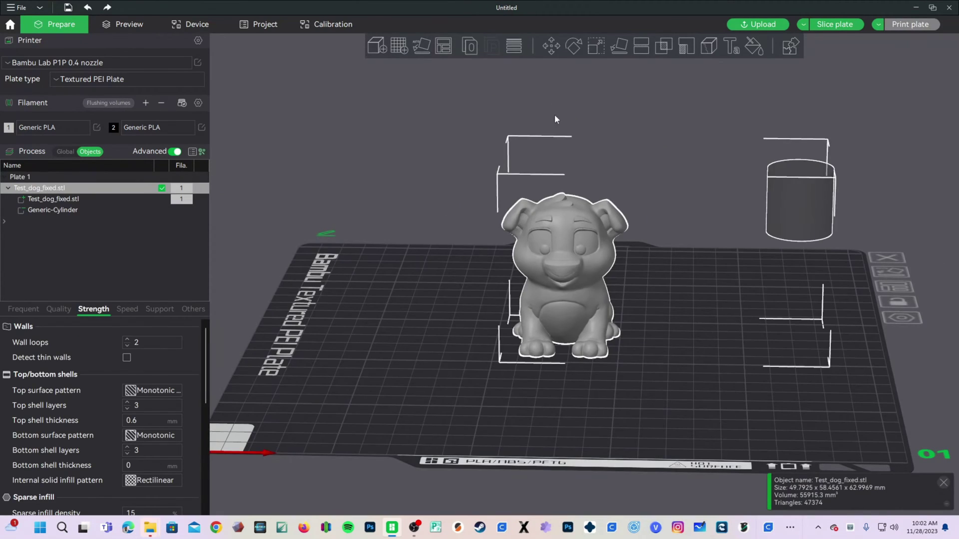
left_click(551, 50)
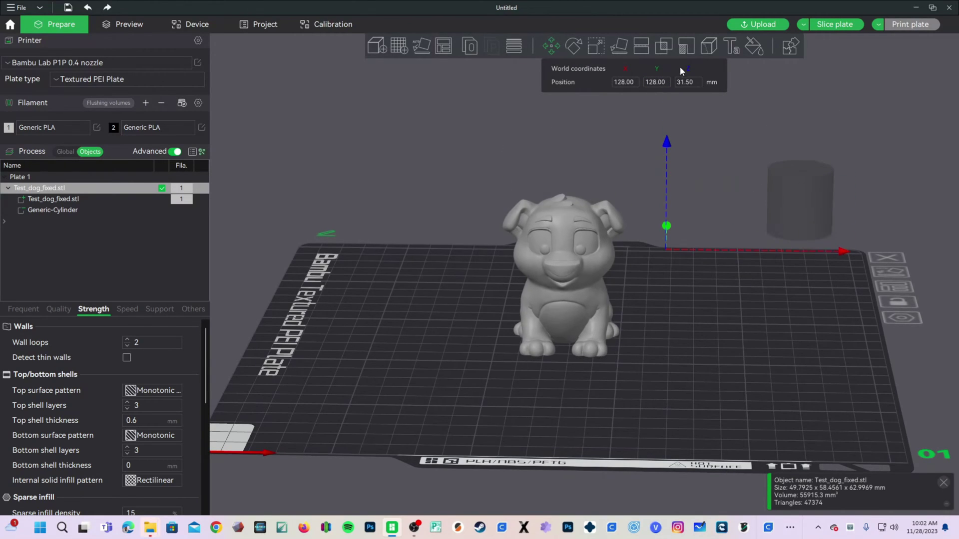
left_click(814, 219)
left_click_drag(844, 201, 601, 200)
left_click_drag(719, 325, 638, 320)
left_click_drag(569, 187, 592, 199)
left_click_drag(644, 280, 599, 210)
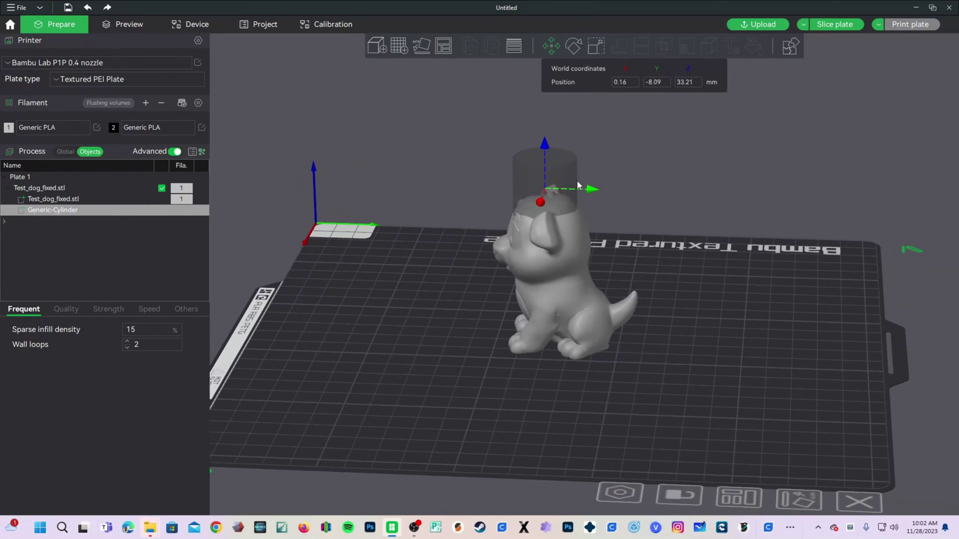
left_click_drag(548, 149, 541, 168)
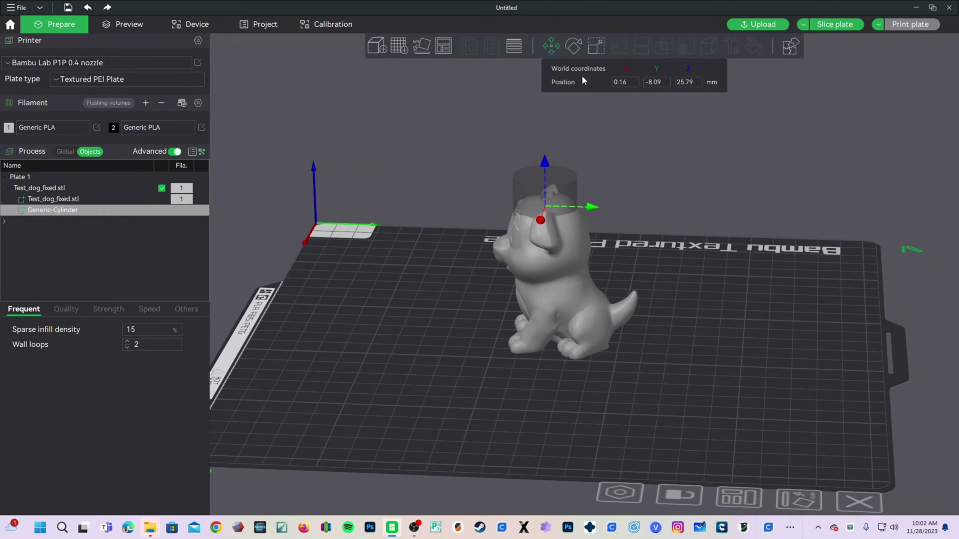
Step: Rotate the negative cylinder 90° about the X axis so it lies front to back through the head
left_click(573, 50)
left_click_drag(468, 220, 470, 223)
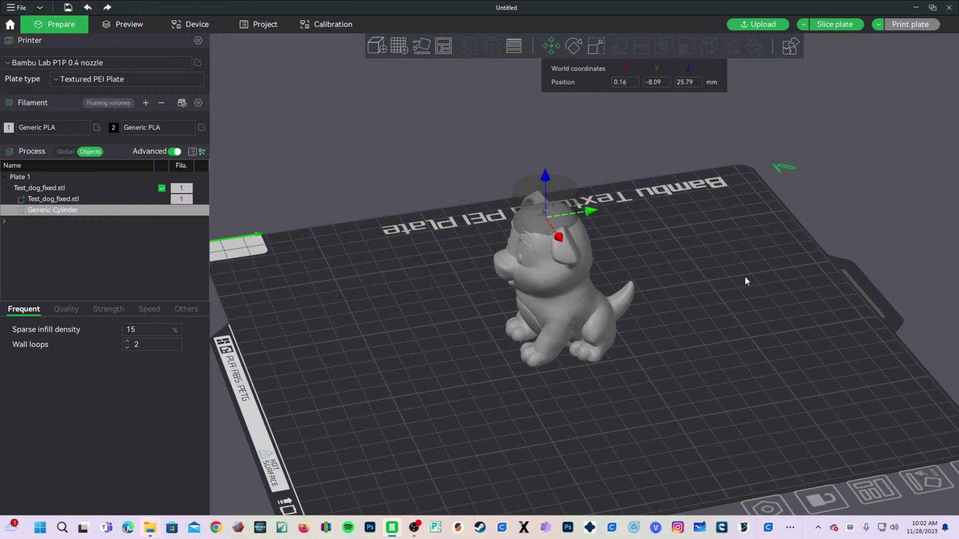
key("r")
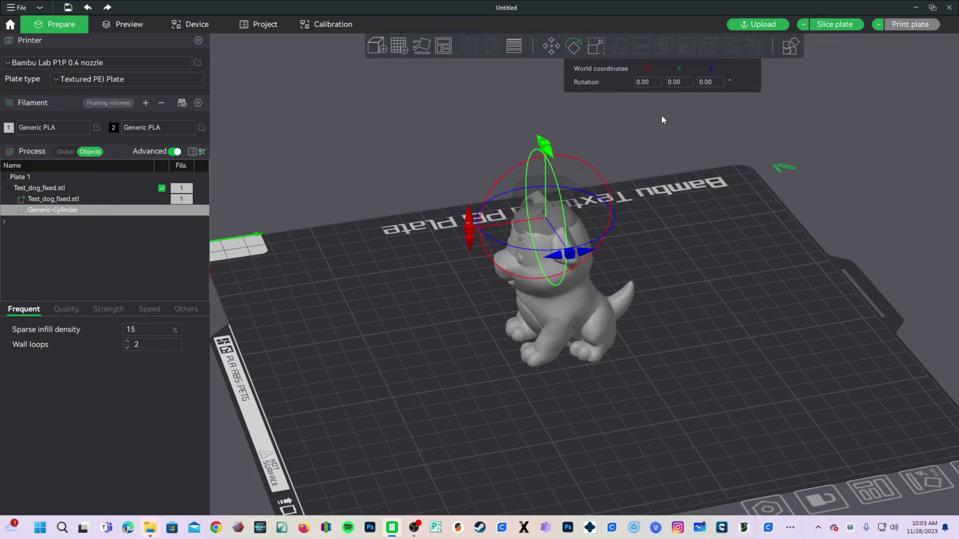
left_click(644, 82)
type("90")
key("Return")
Step: Lower the rotated cylinder into the dog's head to a Z position of about 15.92 mm
left_click_drag(472, 249, 534, 288)
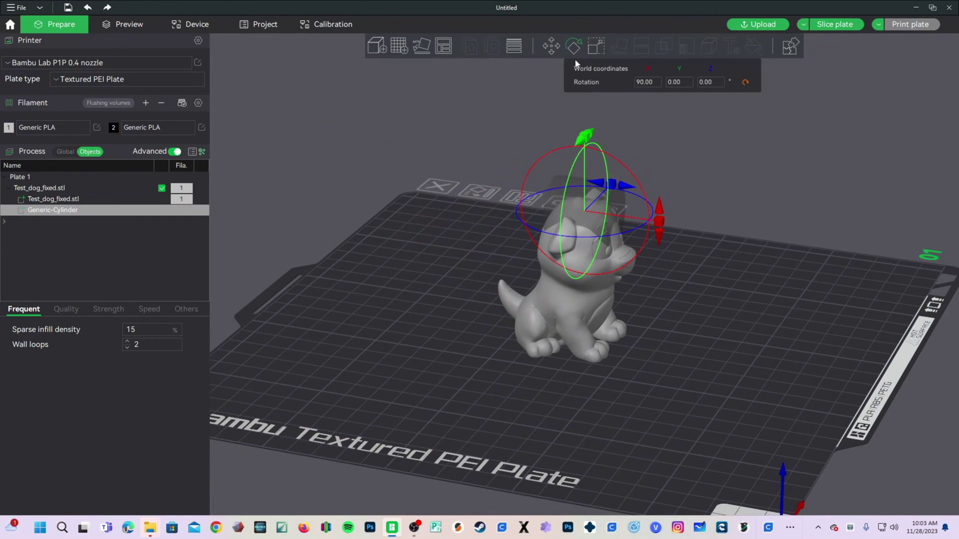
left_click(551, 46)
left_click_drag(585, 170, 586, 199)
left_click_drag(666, 245, 587, 286)
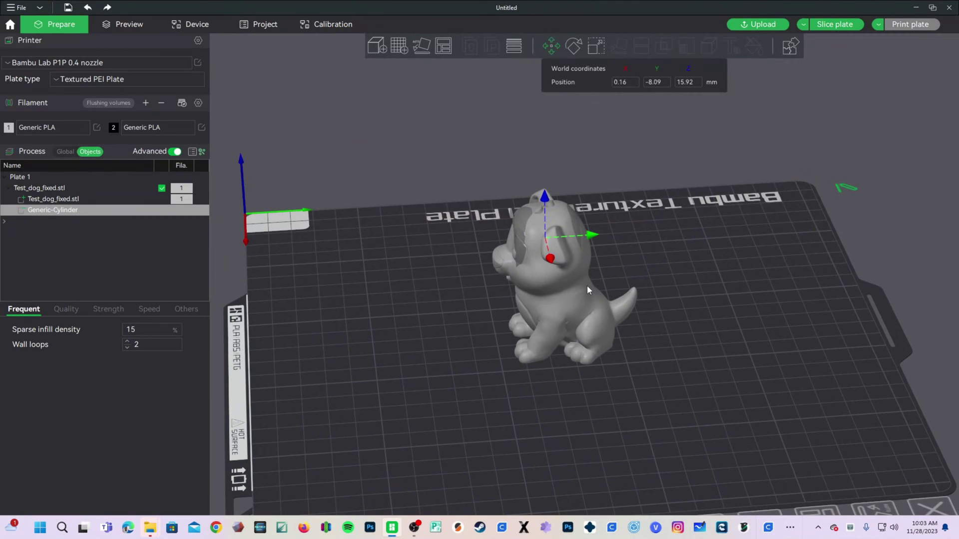
key("m")
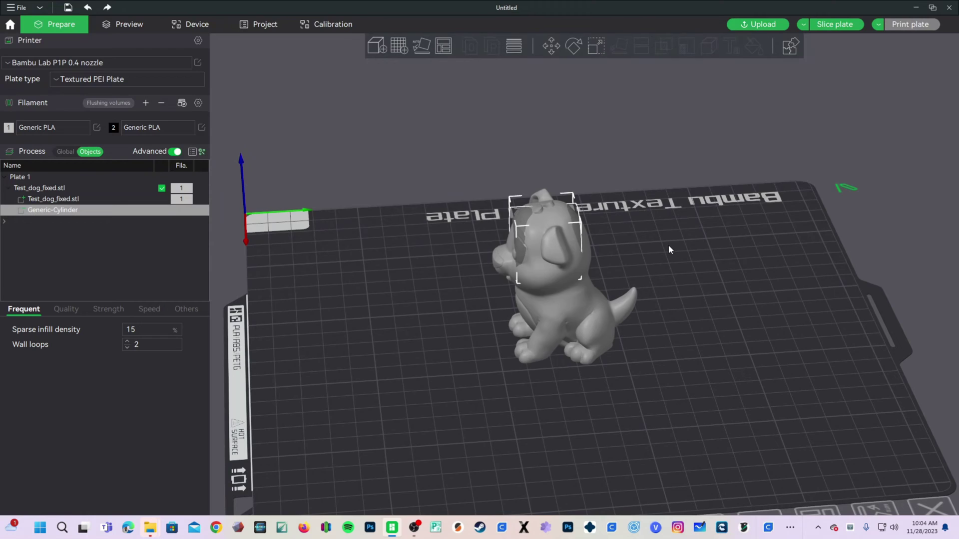
Step: Scale the cylinder uniformly to about 93.4 %
key("s")
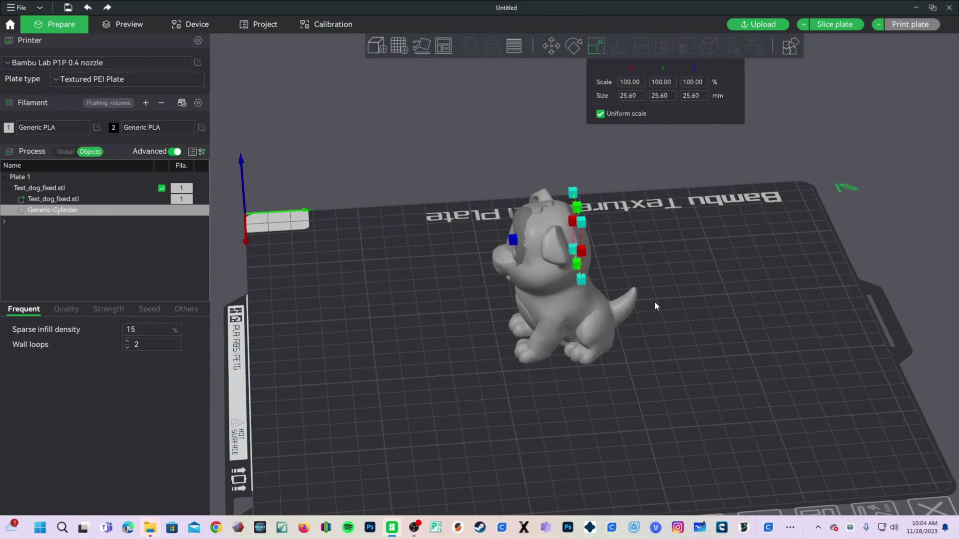
left_click_drag(522, 262, 670, 306)
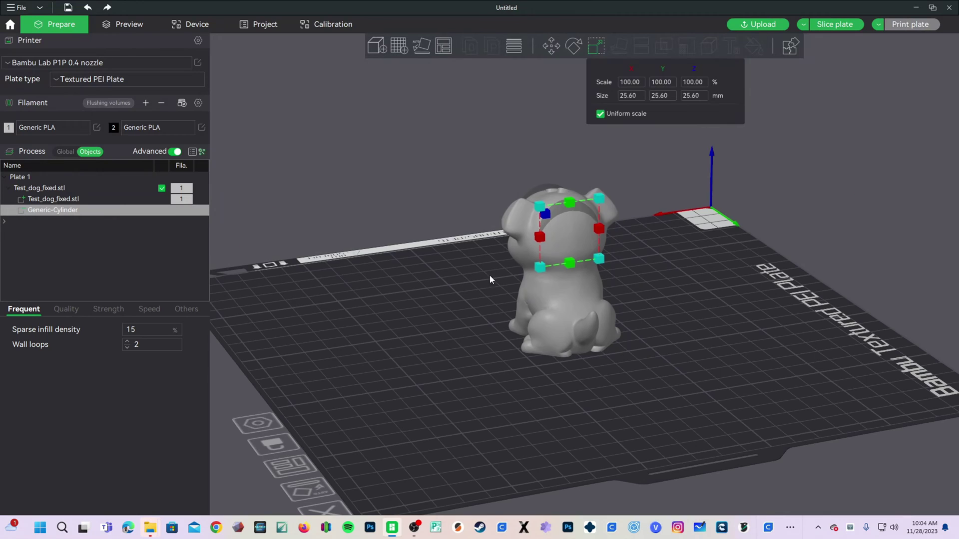
left_click_drag(580, 211, 607, 209)
left_click_drag(649, 300, 711, 370)
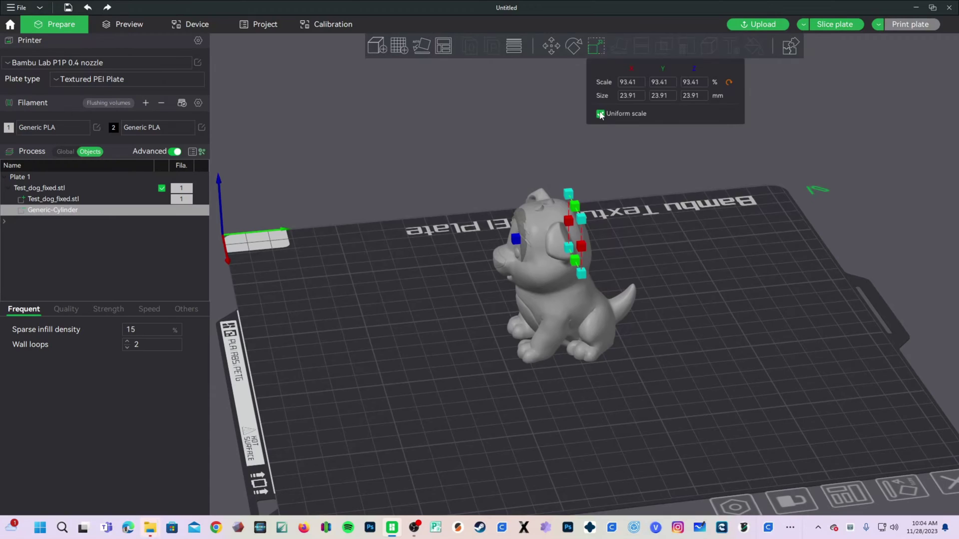
Step: Turn off uniform scaling and set the cylinder's Z size to 60 mm
left_click(696, 96)
key("BackSpace")
key("BackSpace")
key("BackSpace")
key("BackSpace")
key("BackSpace")
type("60")
key("Return")
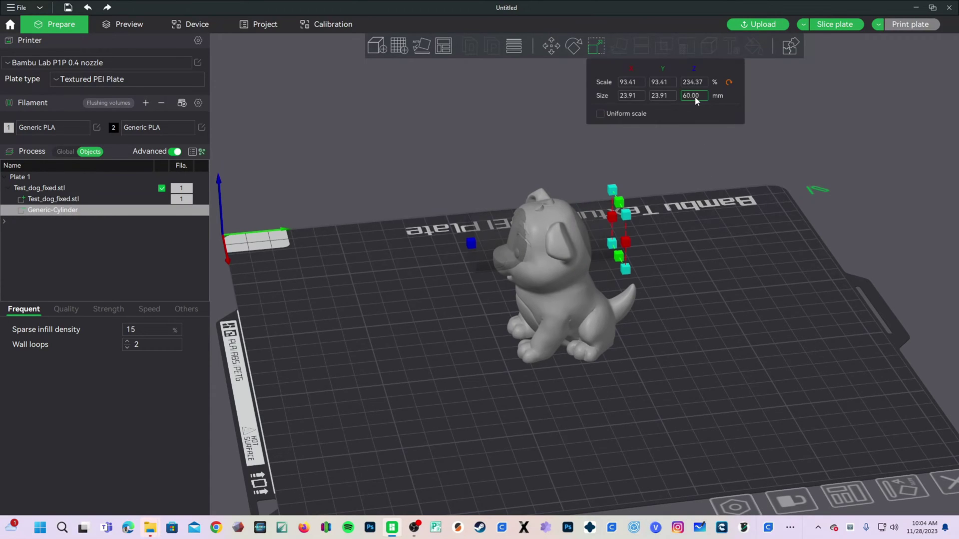
Step: Turn on uniform scaling and shrink the cylinder to a diameter of about 6.68 mm
left_click_drag(490, 340, 602, 222)
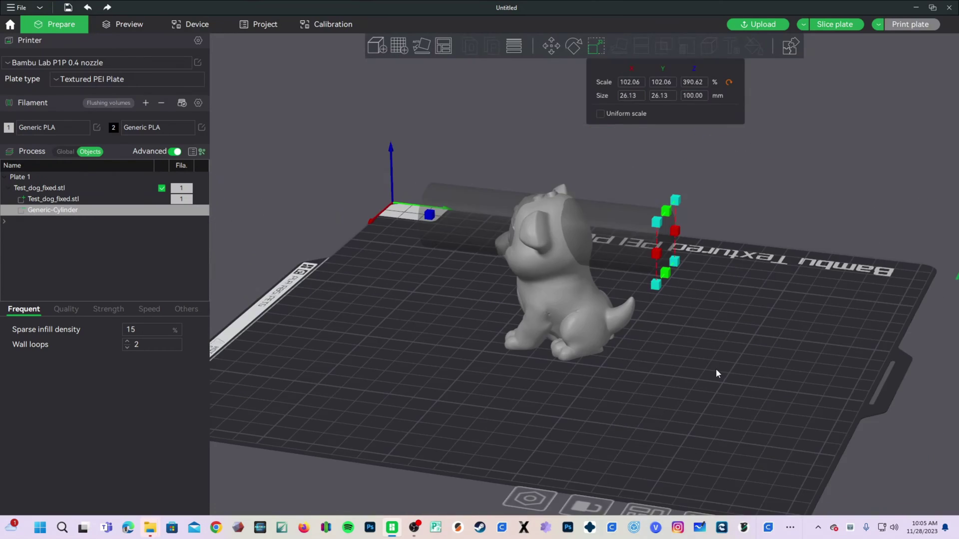
left_click_drag(715, 369, 618, 141)
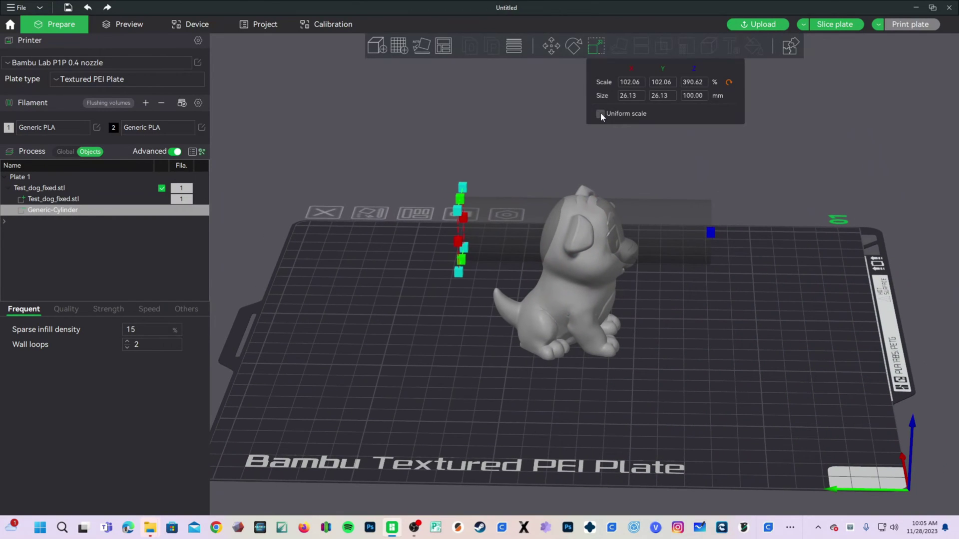
left_click_drag(522, 399, 589, 223)
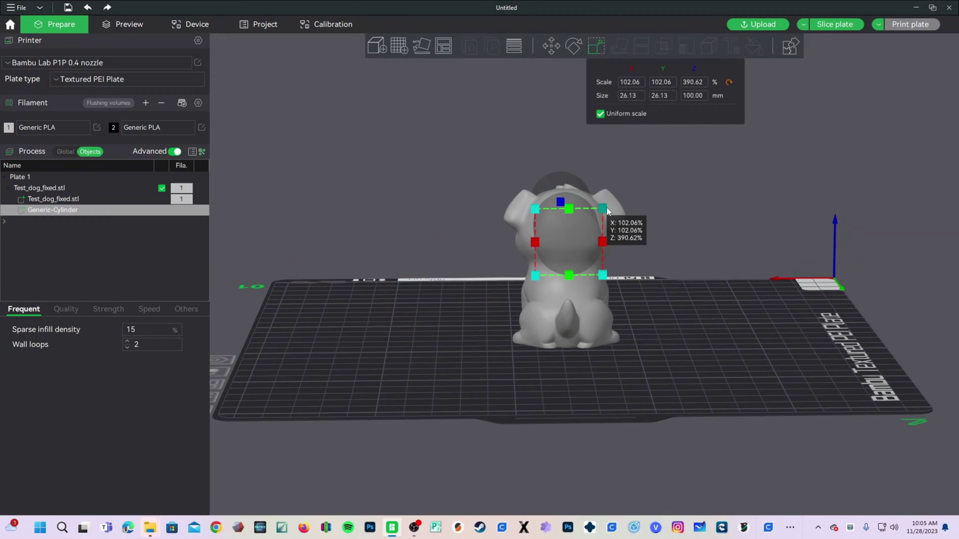
left_click_drag(607, 210, 512, 296)
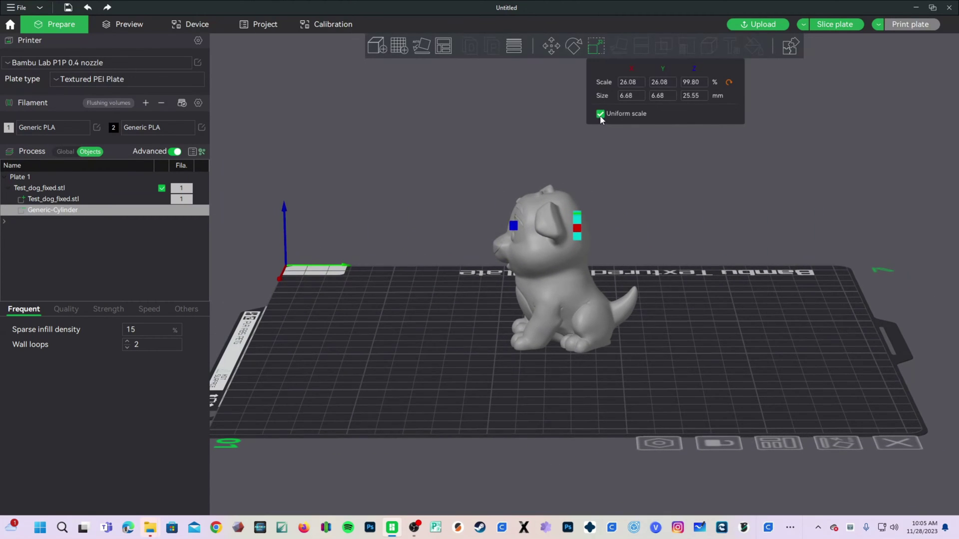
Step: Turn off uniform scaling and lengthen the thin cylinder to a Z size of 100 mm
left_click(693, 98)
type("100")
key("Return")
Step: Move the thin cylinder up to the dog's forehead, at about X -0.49 and Z 23.79 mm
left_click_drag(465, 320, 699, 328)
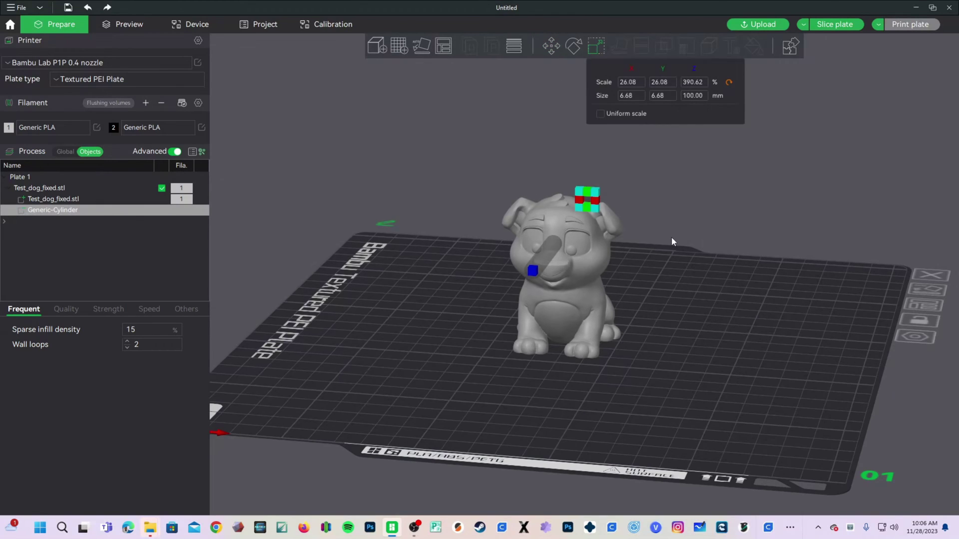
key("m")
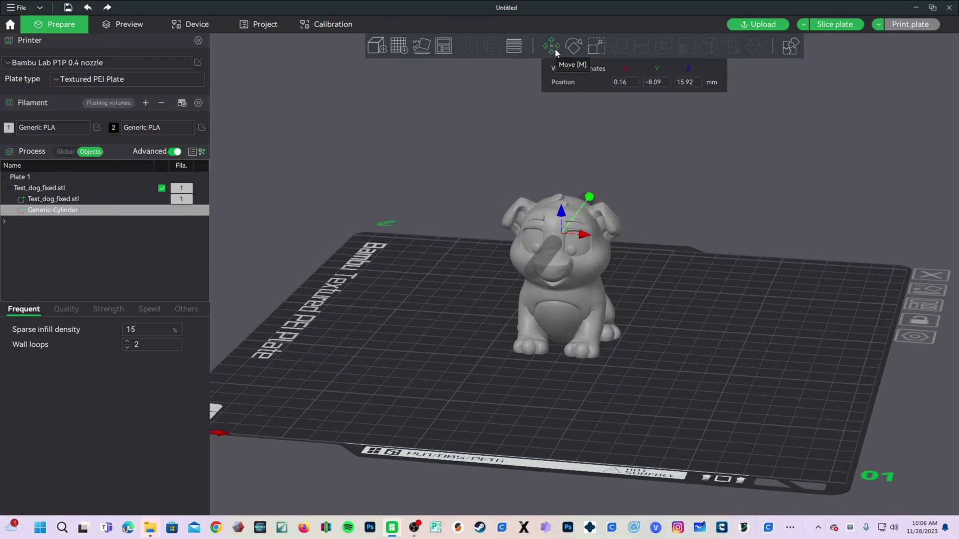
mouse_move(563, 216)
left_mouse_down()
mouse_move(565, 196)
mouse_move(579, 216)
left_mouse_up()
left_click_drag(658, 304, 558, 262)
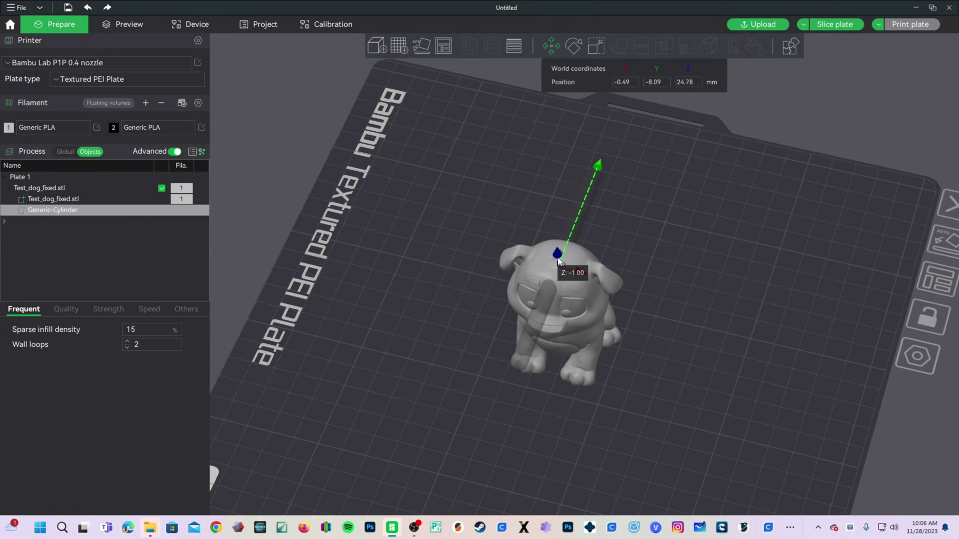
left_click_drag(629, 320, 608, 201)
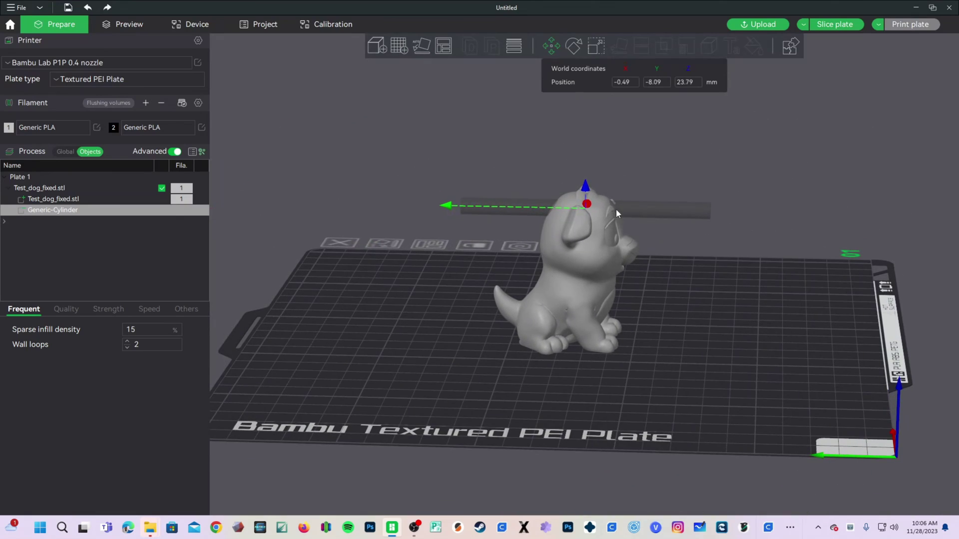
left_click_drag(460, 229, 485, 316)
Step: Slice the plate and inspect the hole through the dog's forehead in the sliced preview
left_click_drag(579, 330, 804, 303)
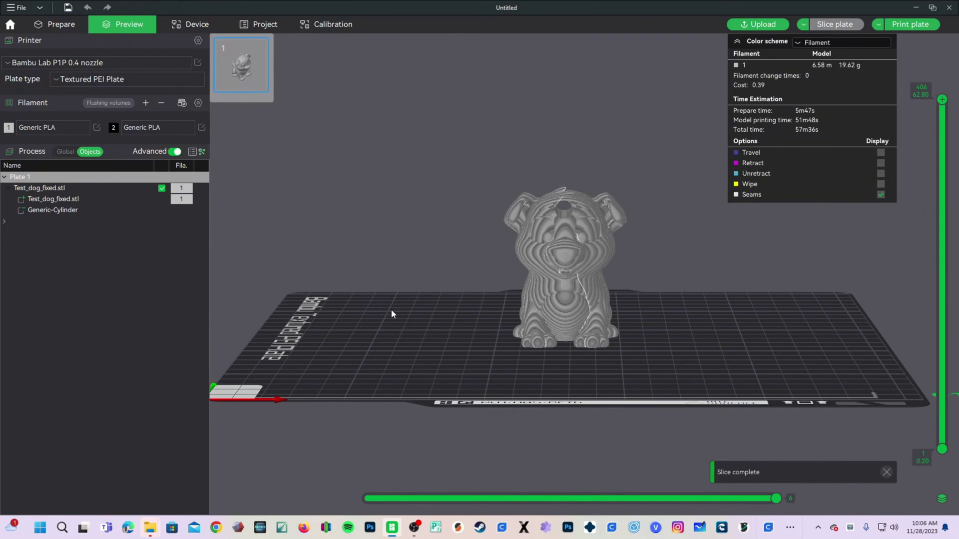
left_click_drag(723, 331, 709, 332)
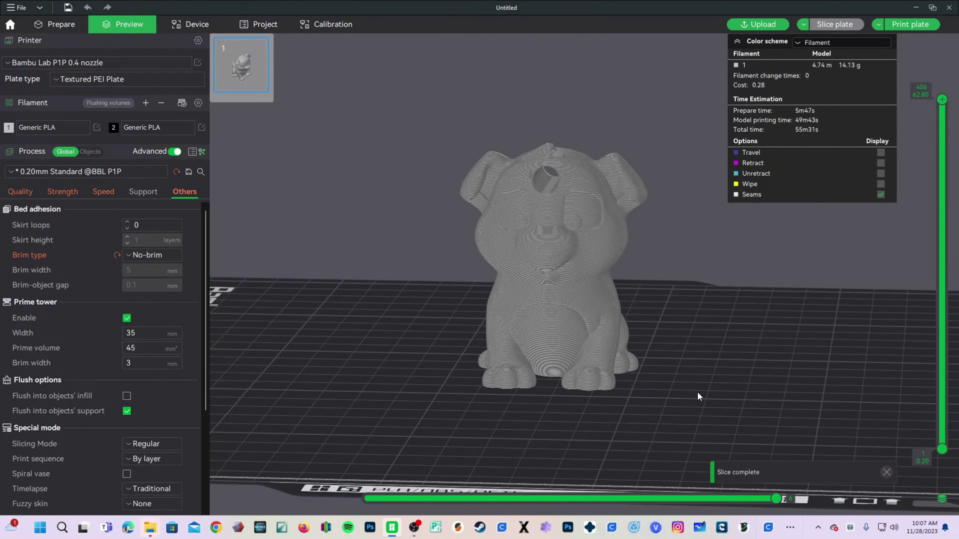
left_click_drag(697, 396, 928, 395)
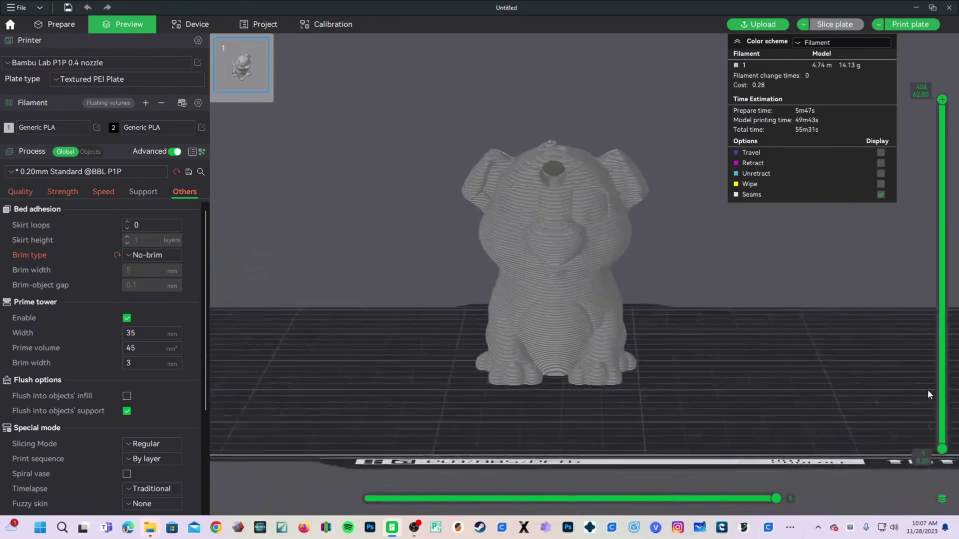
Step: Examine the hole through the dog's head up close and from several angles in the sliced preview
scroll(681, 283, "up", 3)
left_click_drag(682, 285, 637, 244)
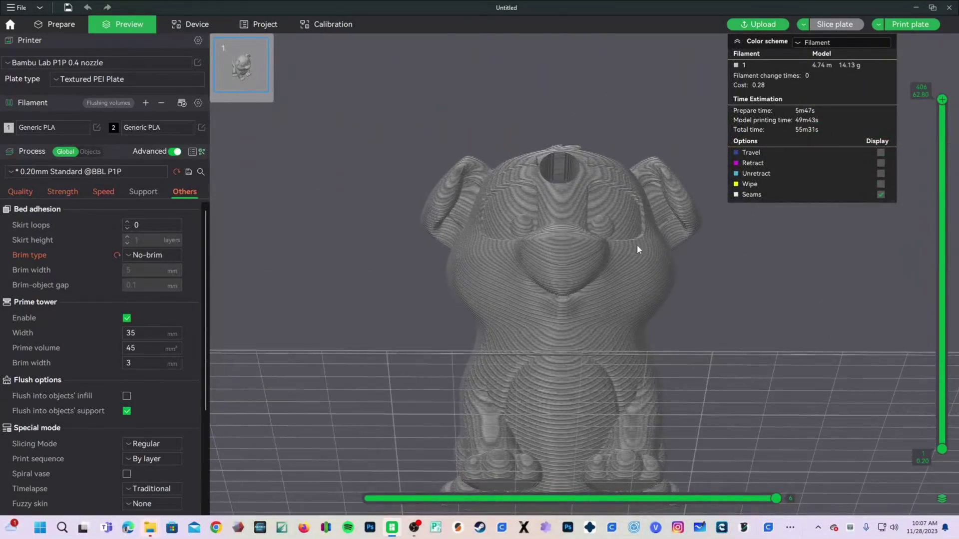
scroll(759, 370, "down", 3)
left_click_drag(718, 361, 506, 411)
left_click_drag(388, 439, 496, 415)
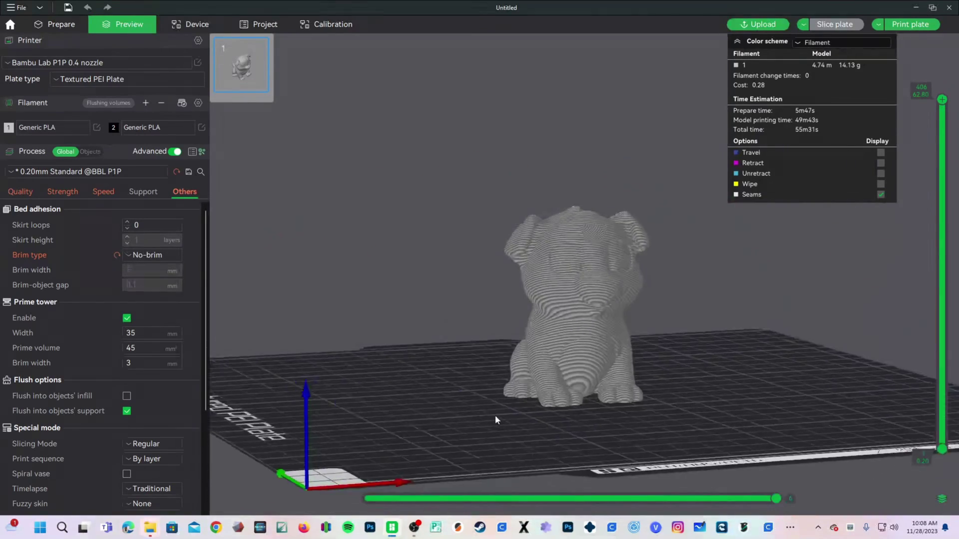
Step: Return to the model editing view and add a cube as a negative part to the dog
key("Tab")
right_click(570, 335)
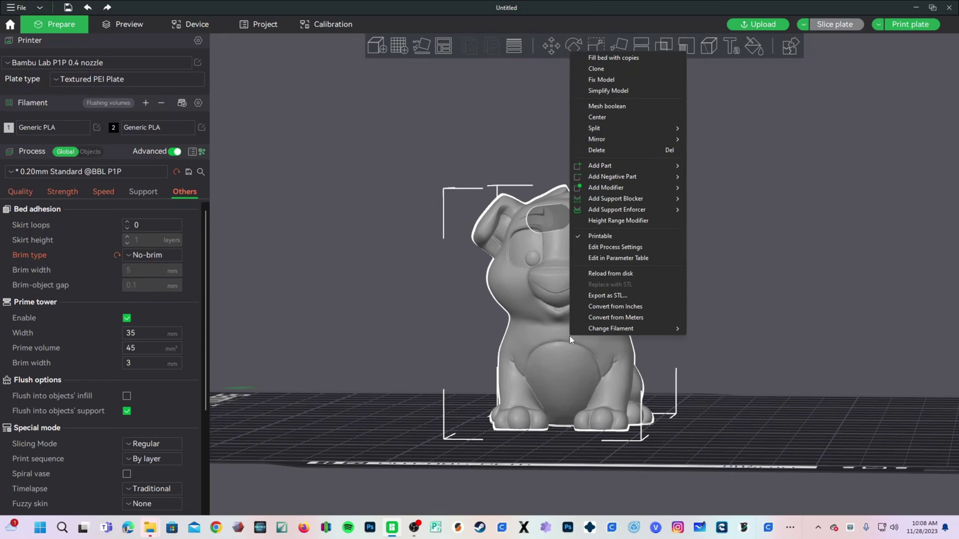
mouse_move(616, 180)
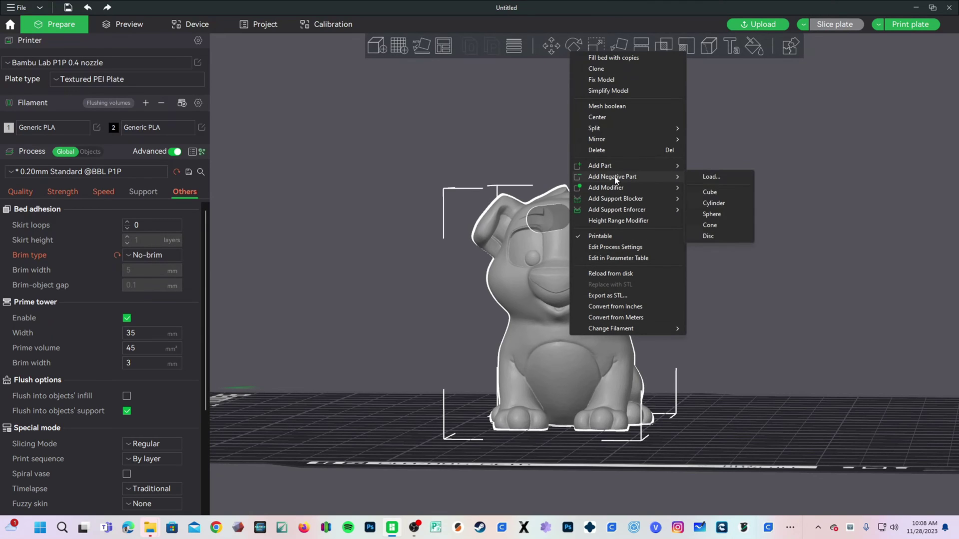
left_click(710, 192)
left_click_drag(756, 380, 629, 369)
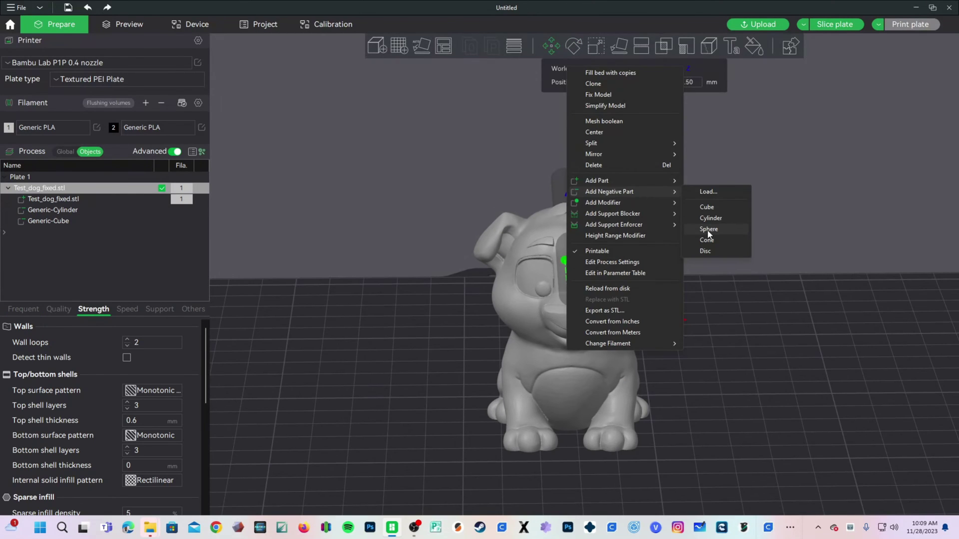
Step: Add a sphere as a negative part to the dog and reposition it at the chest
left_click(708, 232)
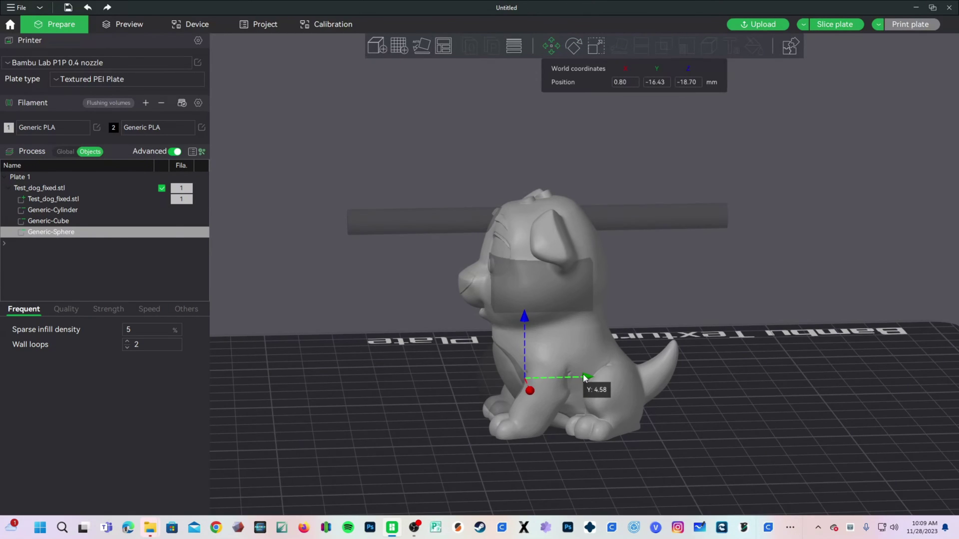
left_click_drag(524, 315, 525, 313)
left_click_drag(675, 394, 508, 265)
Step: Add a disc as a negative part and move it beside the dog's ear, at about X -24.11, Y -24.23 and Z 27.23 mm
right_click(508, 265)
mouse_move(573, 354)
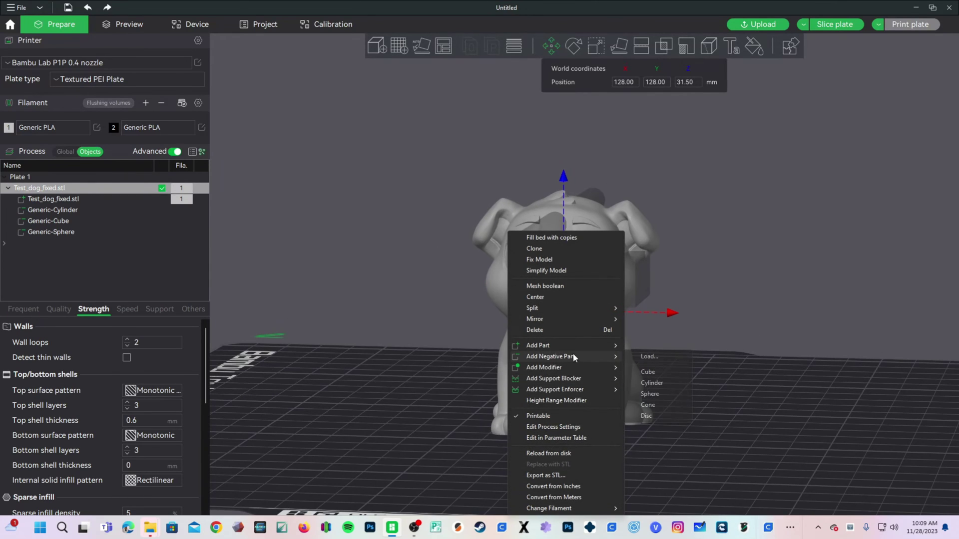
left_click(649, 415)
left_click_drag(699, 430, 481, 230)
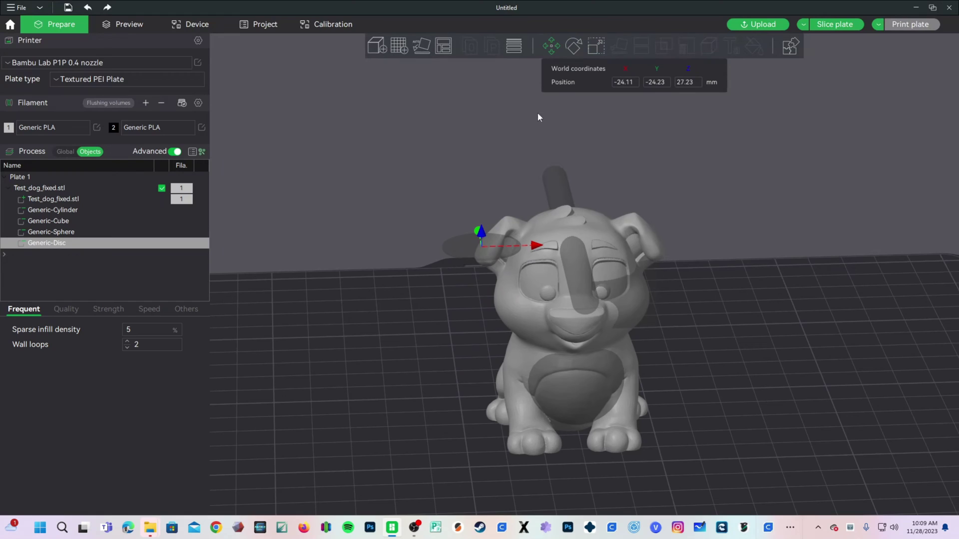
Step: Tilt the negative disc and shift it into the dog's ear, at about X -18.10 mm
left_click(575, 48)
left_click_drag(544, 210, 464, 165)
left_click(551, 46)
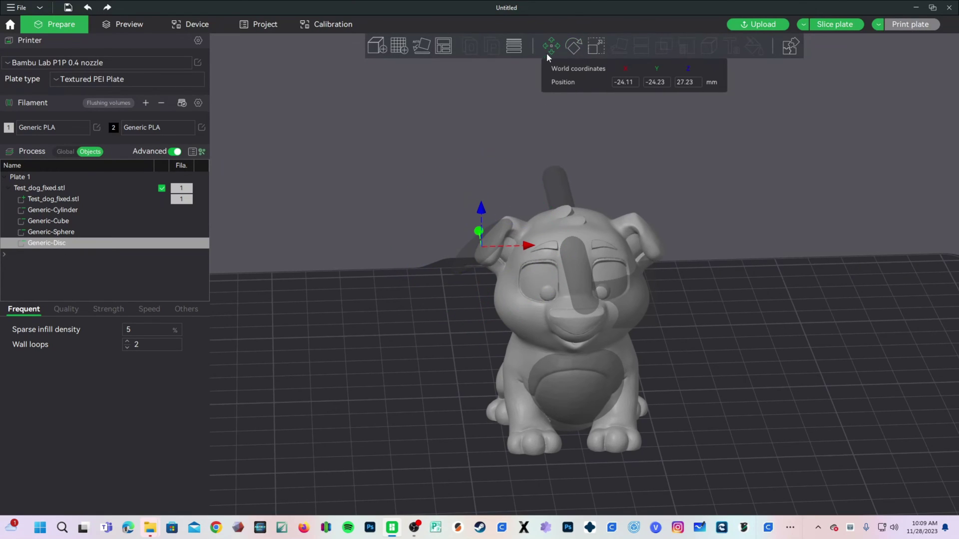
left_click_drag(520, 250, 544, 249)
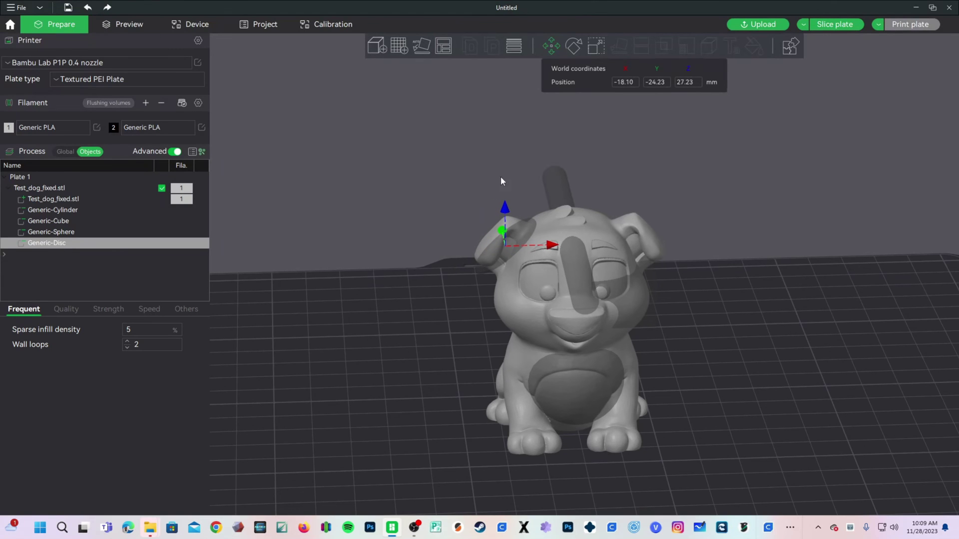
Step: Slice the plate with the cylinder as the only negative part and inspect the forehead hole in the preview
left_click(122, 24)
left_click_drag(684, 392, 507, 407)
scroll(629, 386, "up", 3)
scroll(769, 399, "up", 3)
scroll(730, 408, "down", 5)
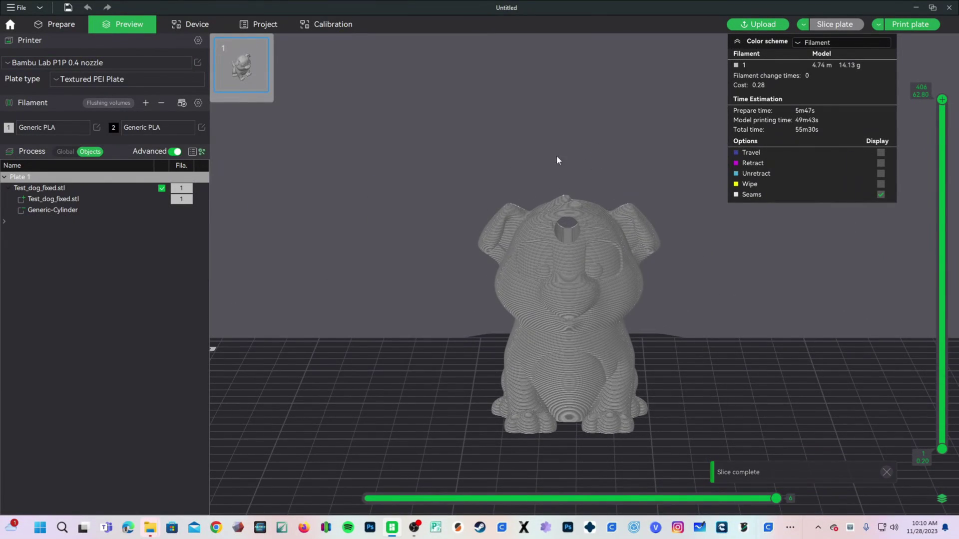
left_click_drag(678, 382, 581, 237)
left_click_drag(700, 399, 494, 390)
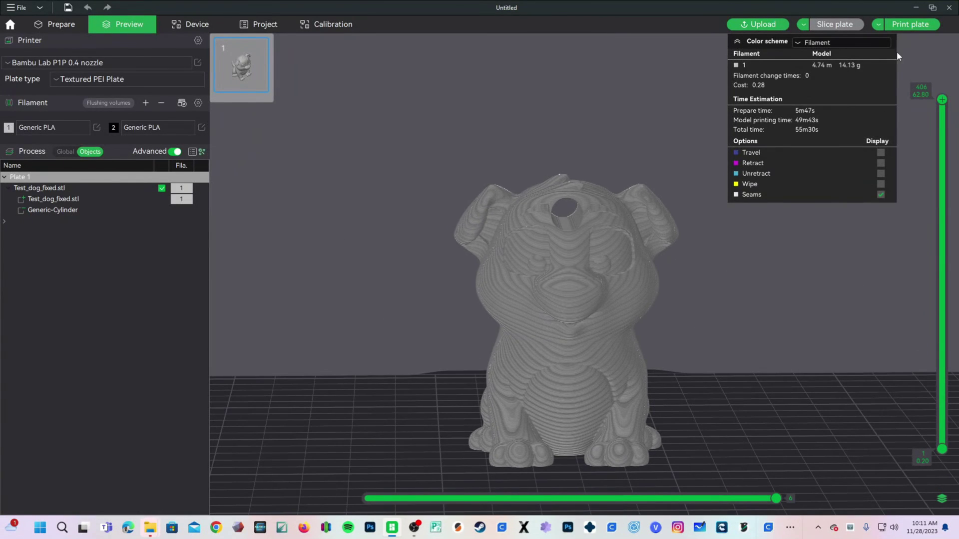
Step: Send the plate to the printer with the PLA filament mapped to AMS slot A3 and timelapse enabled
left_click(903, 24)
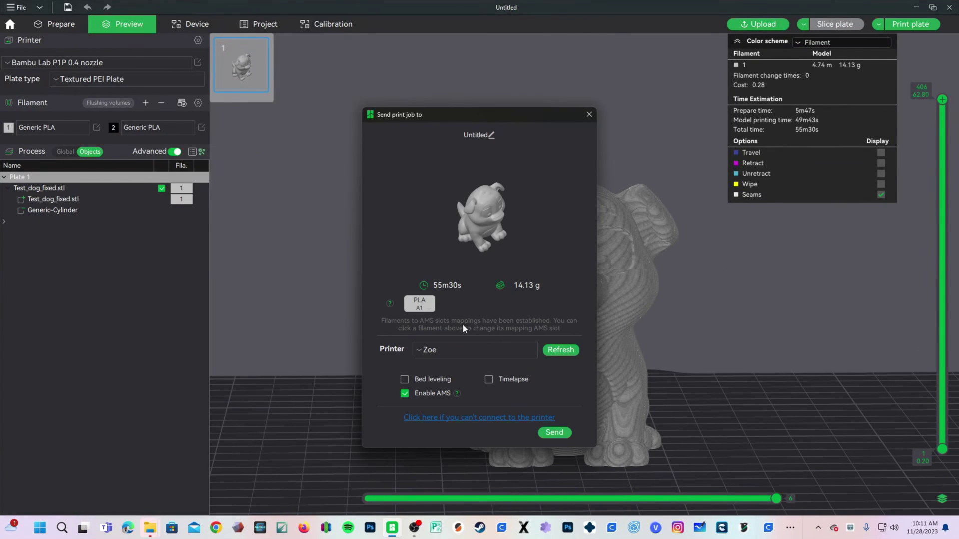
left_click(429, 310)
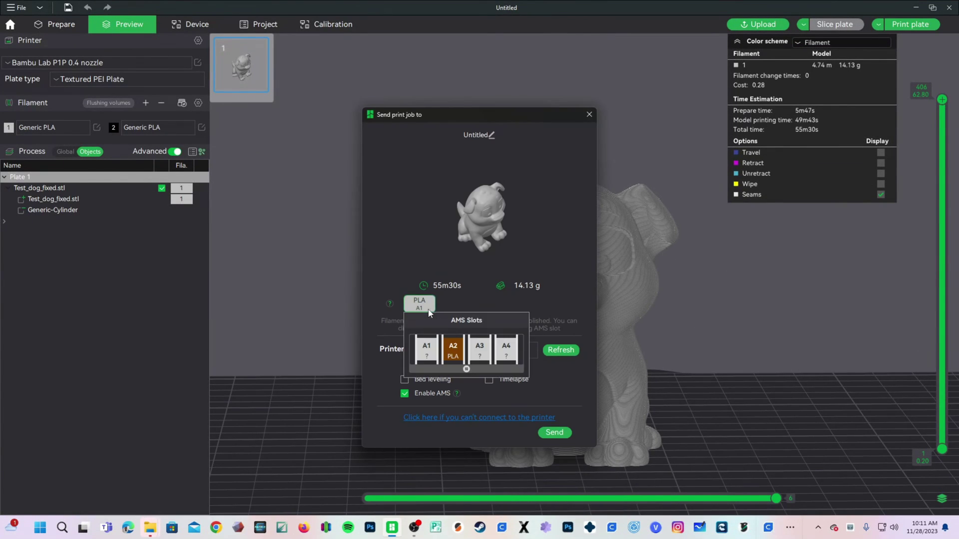
left_click(477, 350)
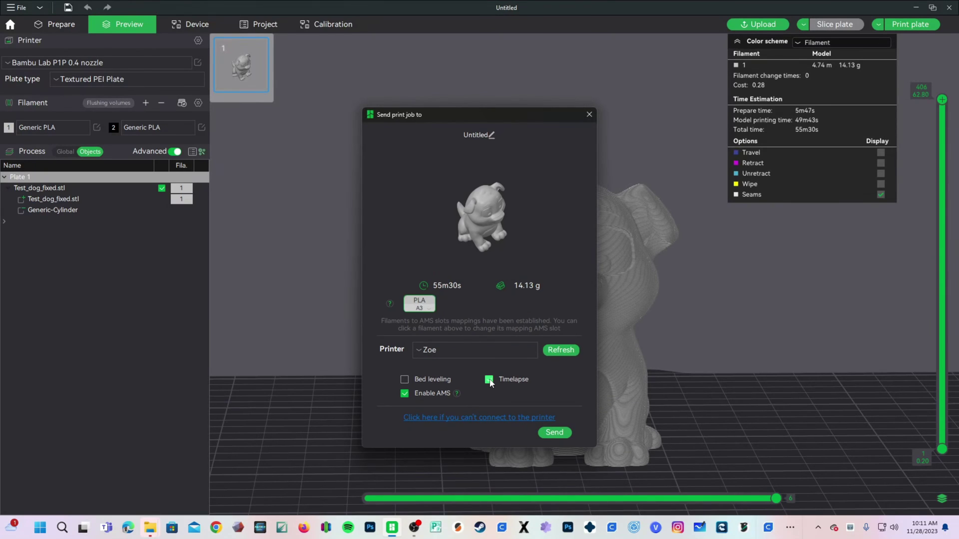
left_click(553, 432)
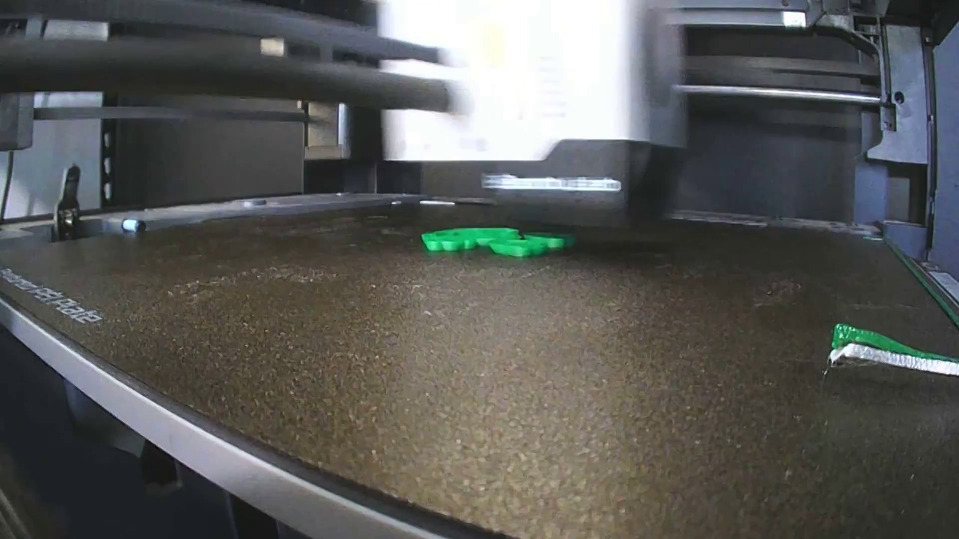